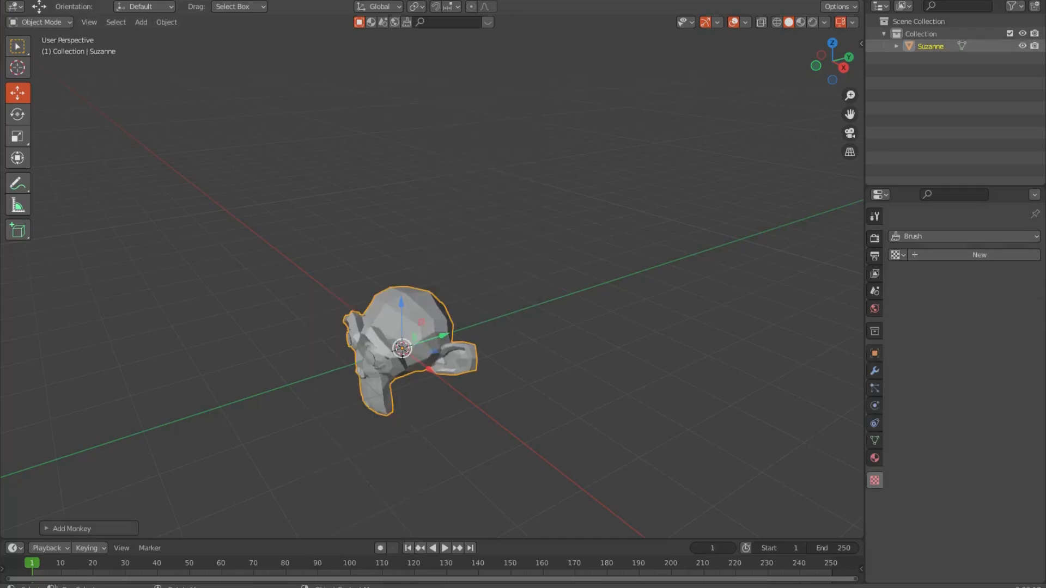
Step: Move the monkey head straight up along Z, clear of the grid floor
scroll(414, 359, up, 2)
drag(399, 320, 400, 102)
scroll(654, 308, down, 3)
middle_drag(529, 333, 474, 327)
Step: Add a mesh plane, move it along Y in front of the monkey's face and raise it to head height
key(shift+a)
mouse_move(474, 328)
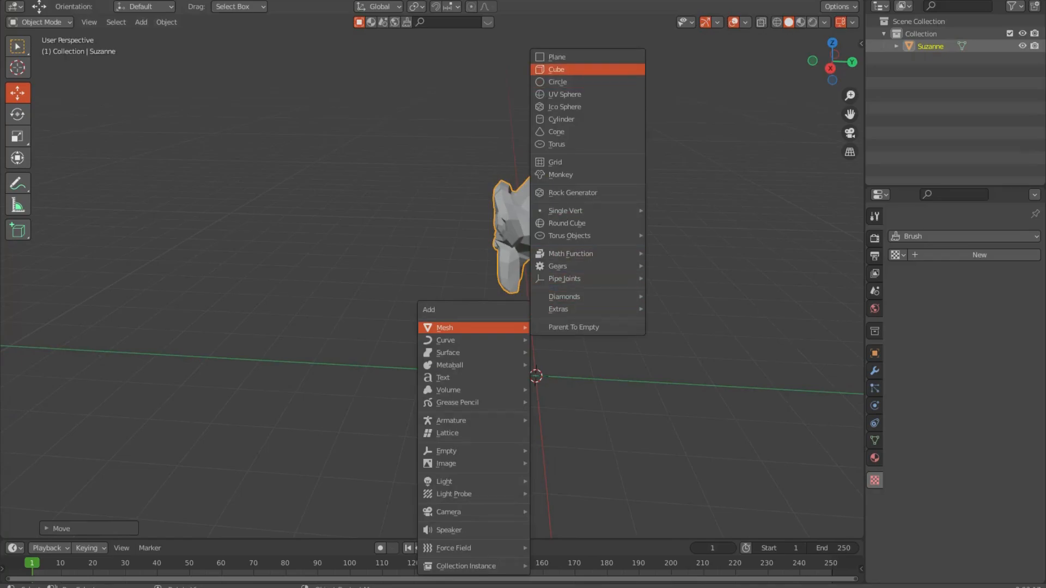
click(556, 56)
drag(588, 379, 350, 366)
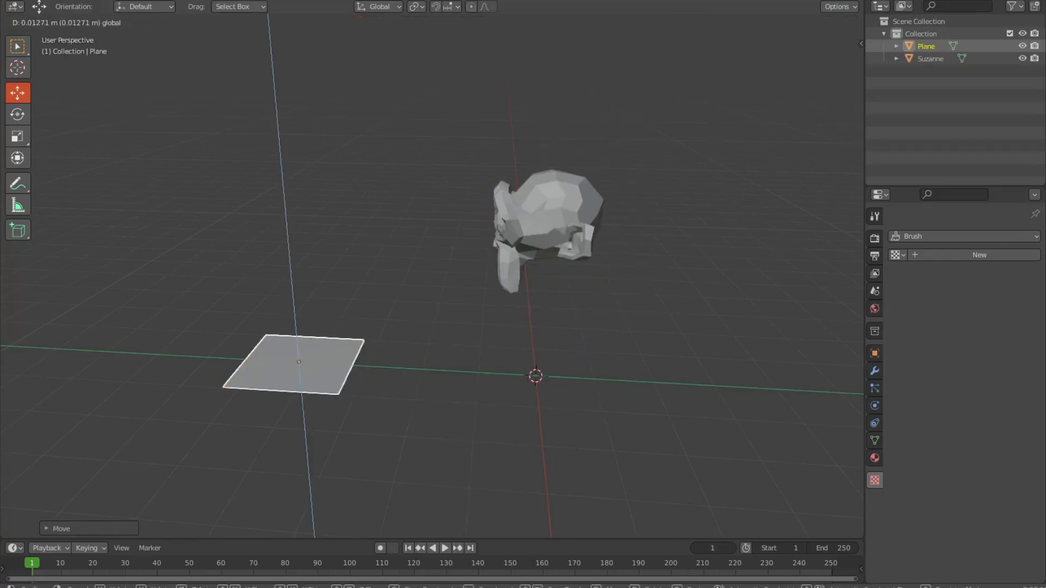
key(KP_3)
drag(283, 329, 282, 185)
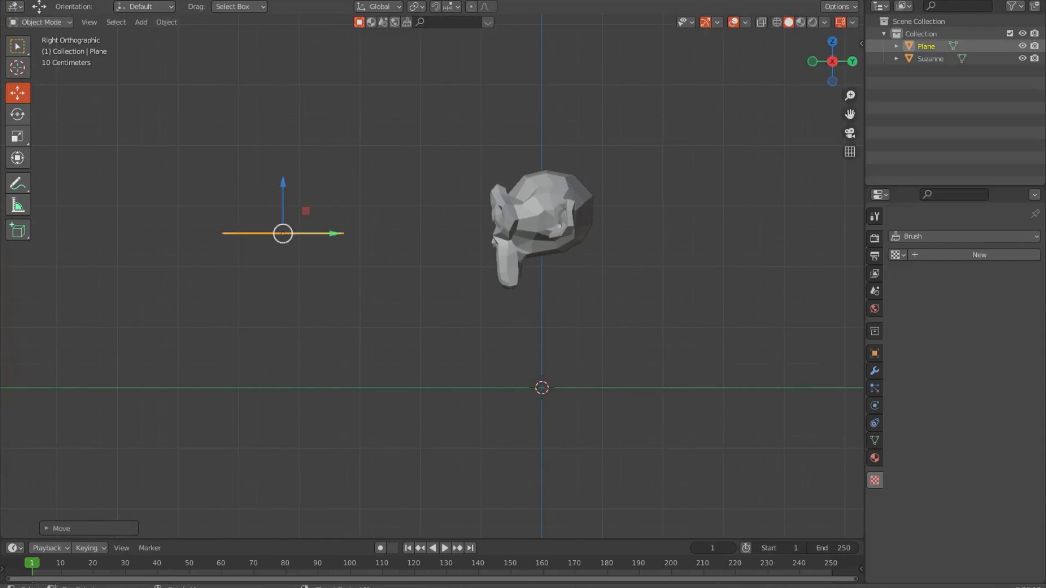
Step: Rotate the plane 90° about the X axis so it stands upright
click(17, 113)
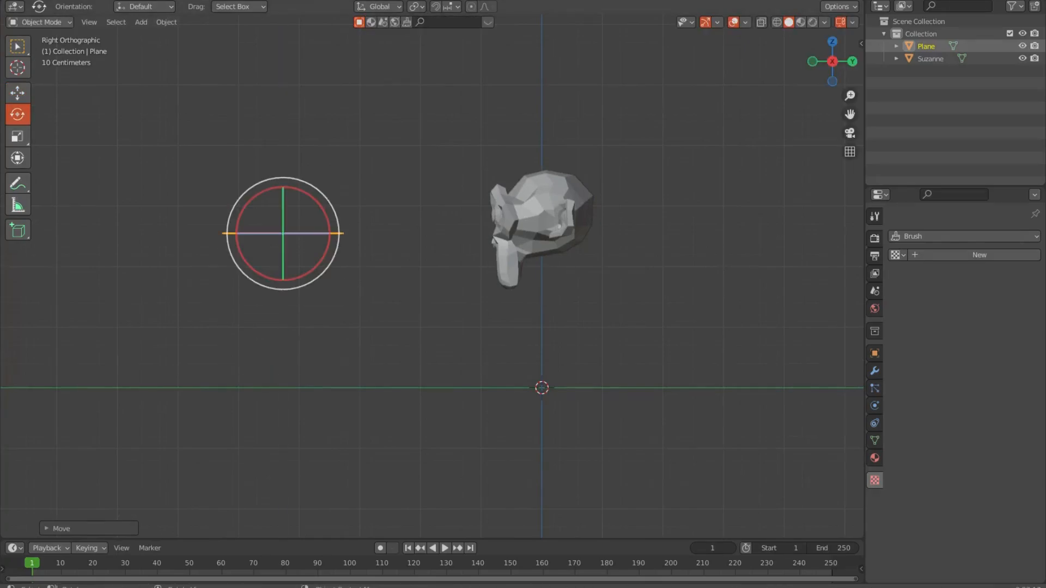
drag(327, 217, 354, 241)
click(61, 528)
click(160, 484)
key(ctrl+a)
text(90)
key(Return)
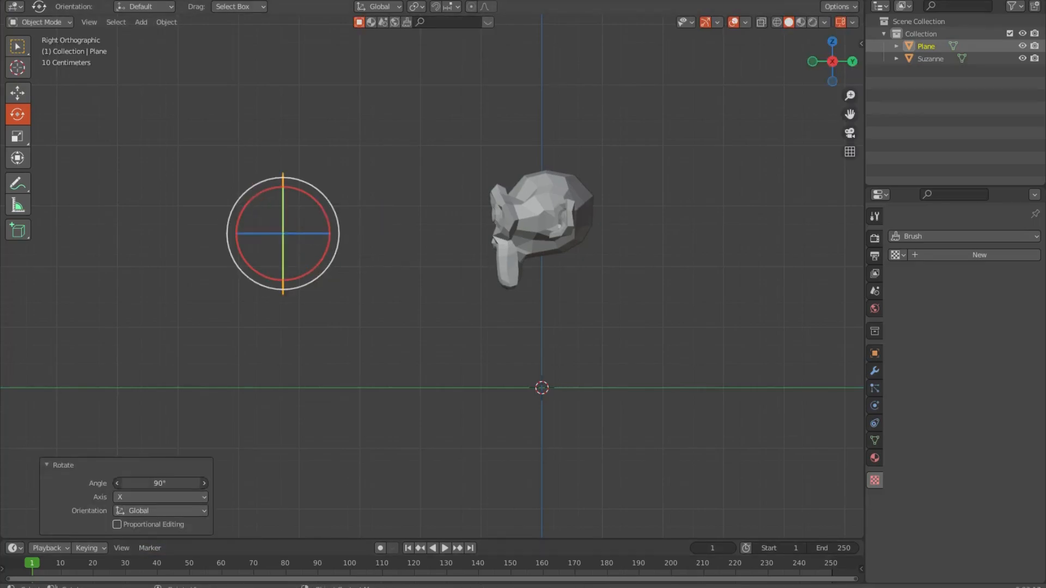
Step: Widen the upright plane along X and scale it by about 2.467 along Z to form a large mirror panel
click(17, 94)
key(KP_1)
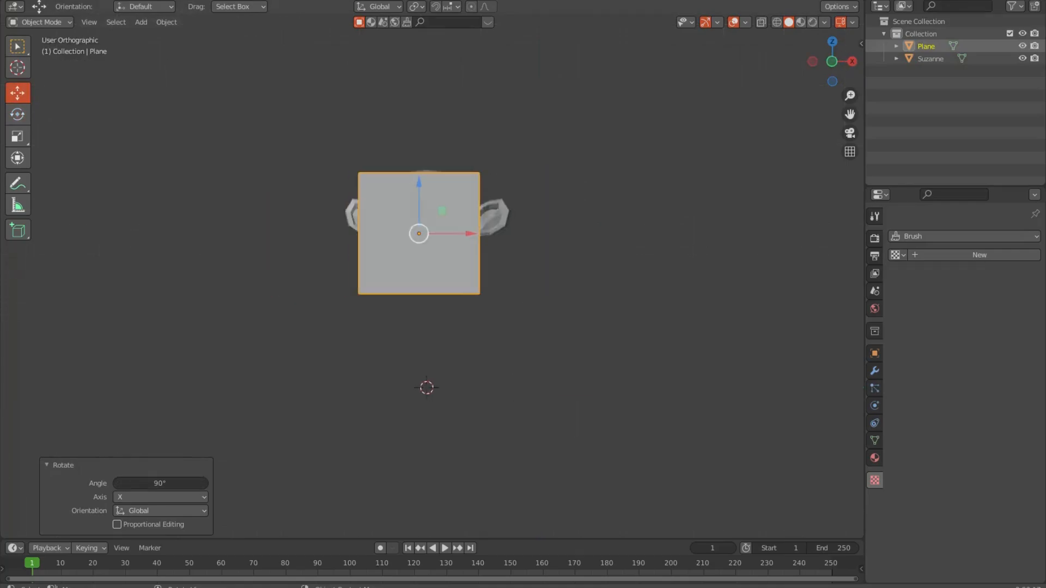
click(18, 137)
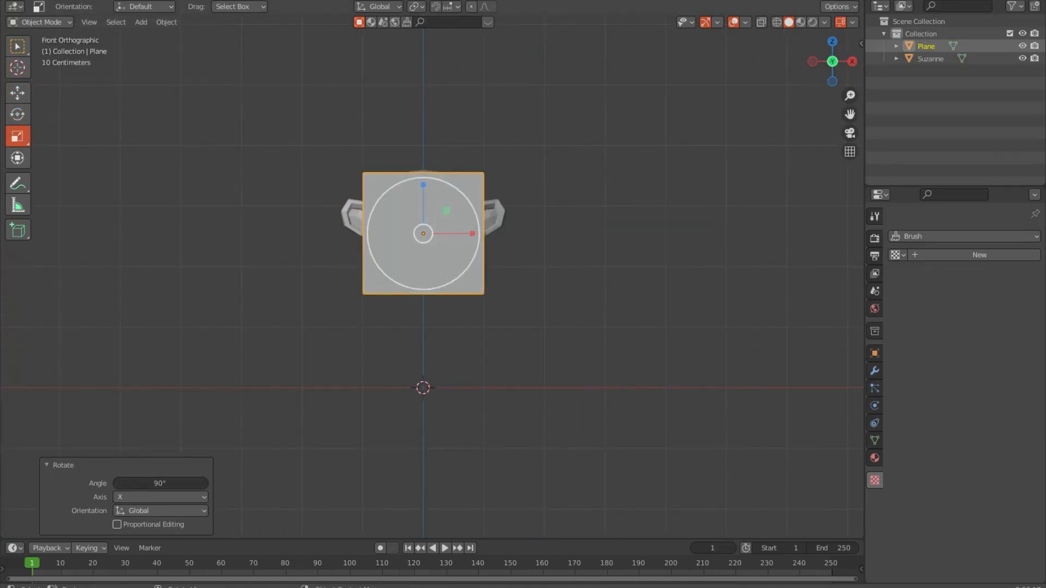
drag(472, 234, 542, 234)
drag(423, 184, 443, 96)
middle_drag(626, 227, 495, 243)
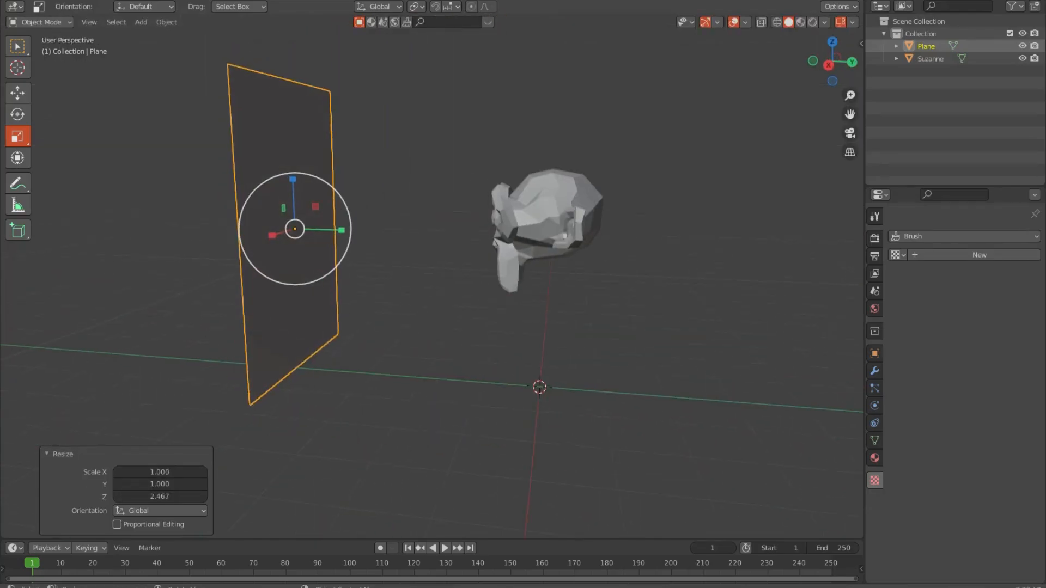
scroll(390, 273, up, 1)
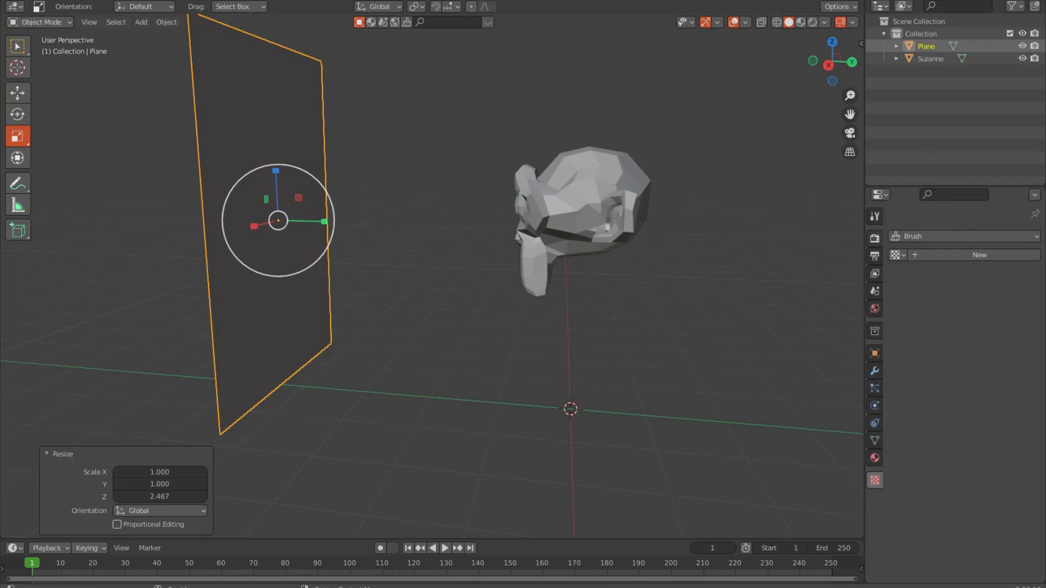
Step: Check the available render engines and keep Eevee selected
click(874, 238)
click(995, 235)
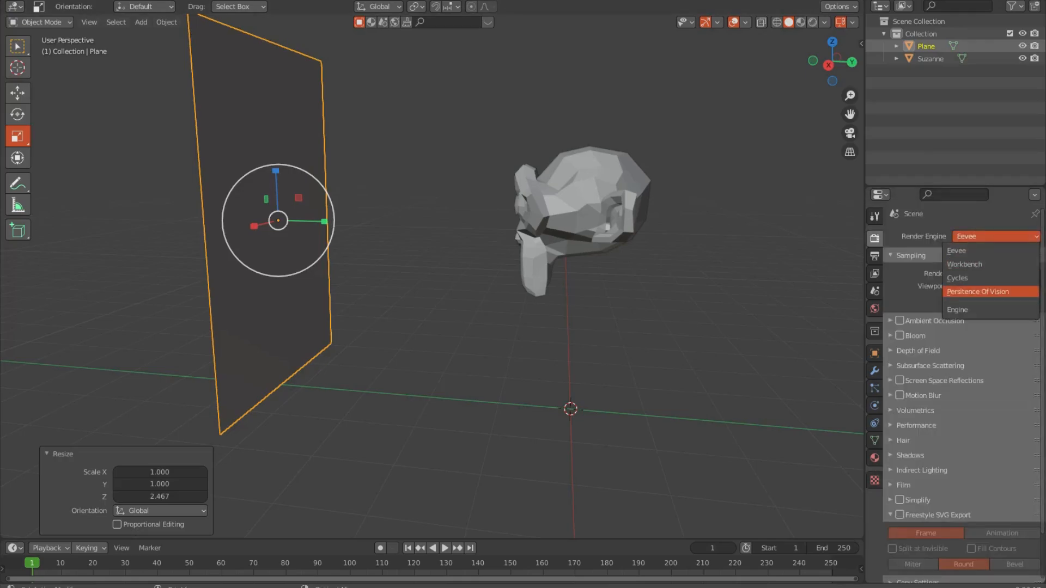
key(Up)
key(Up)
key(Up)
key(Return)
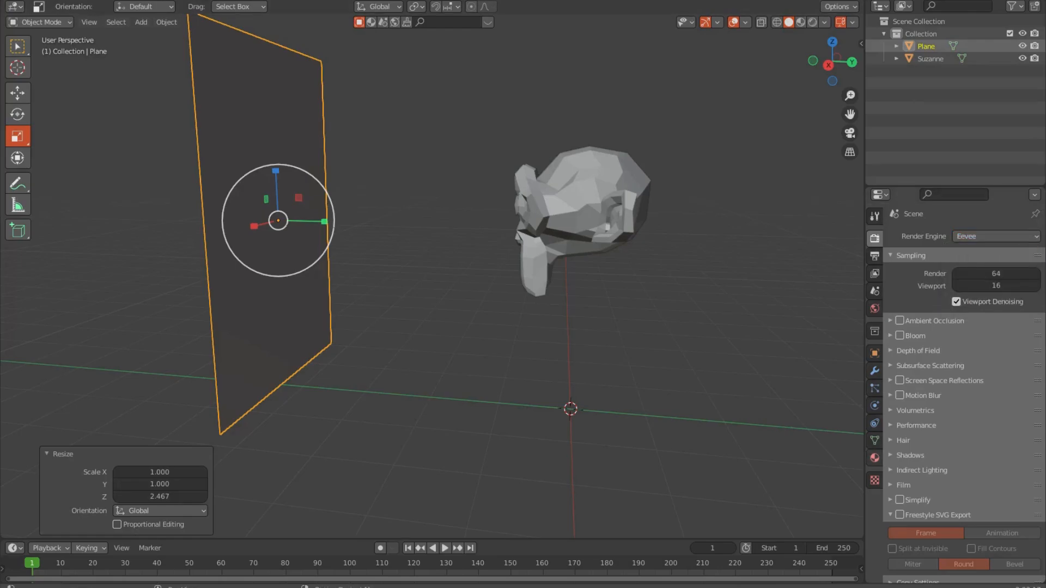
Step: Create a new material on the plane and change its surface shader to Glossy BSDF
click(874, 458)
click(964, 289)
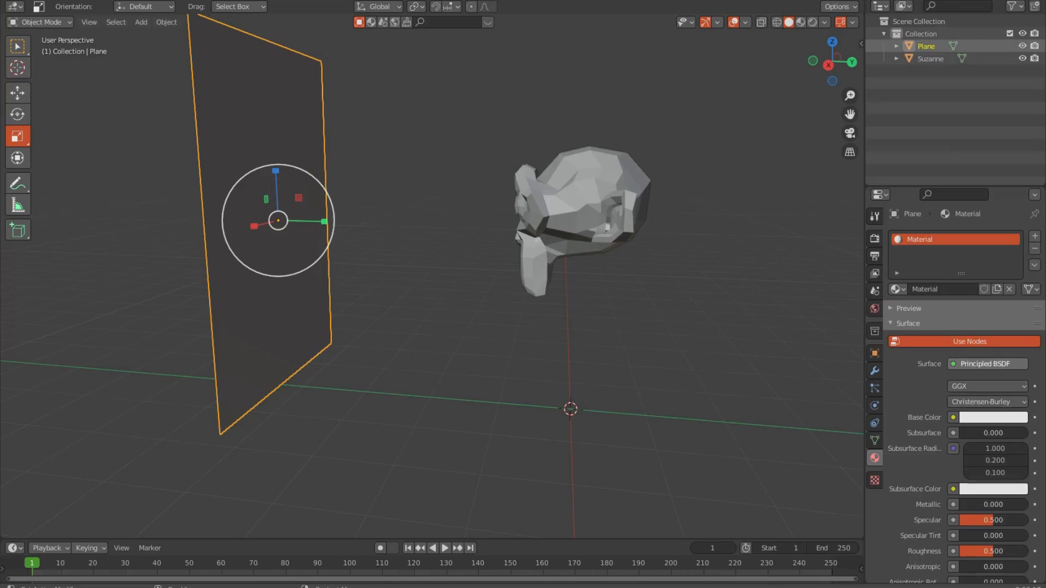
click(987, 364)
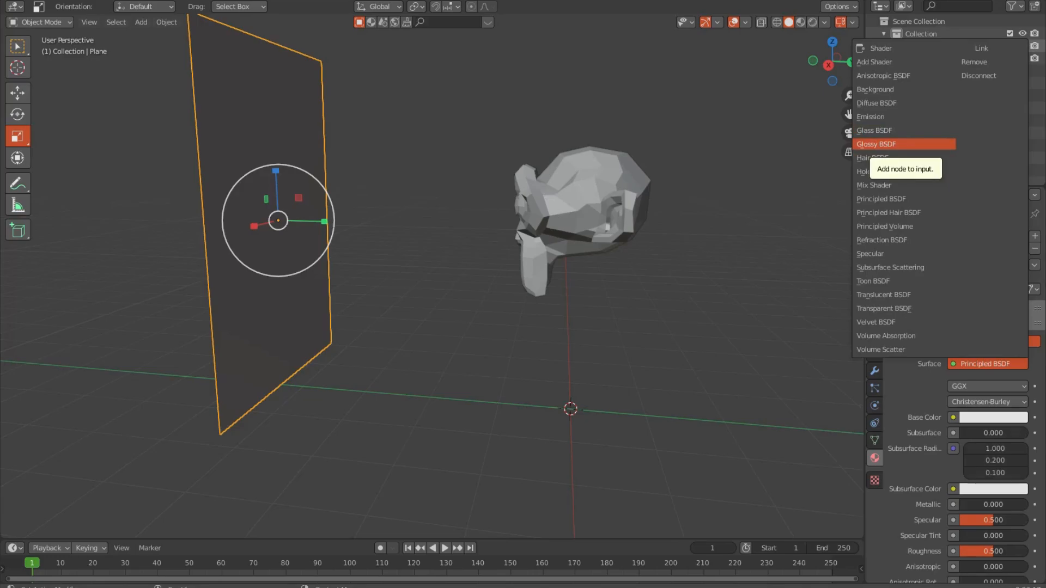
click(877, 144)
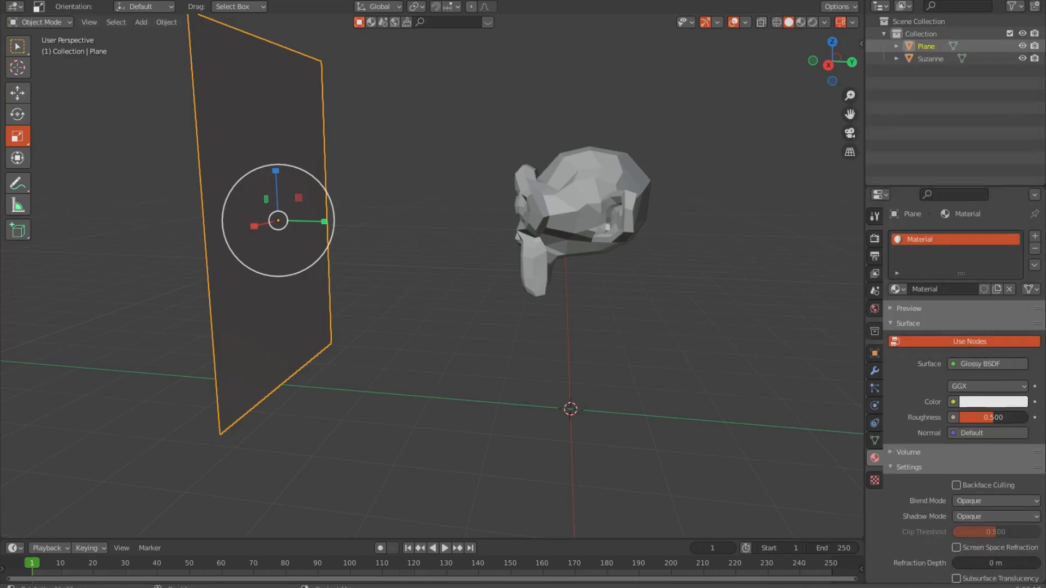
Step: Set the render engine to Cycles and display the viewport in Rendered shading
click(874, 238)
click(995, 236)
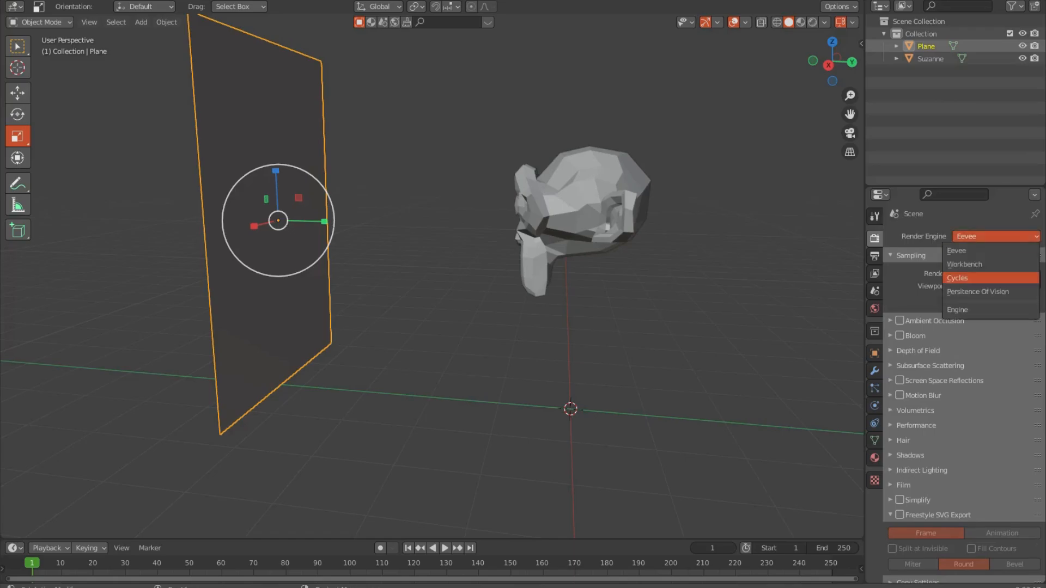
click(990, 278)
scroll(430, 272, down, 3)
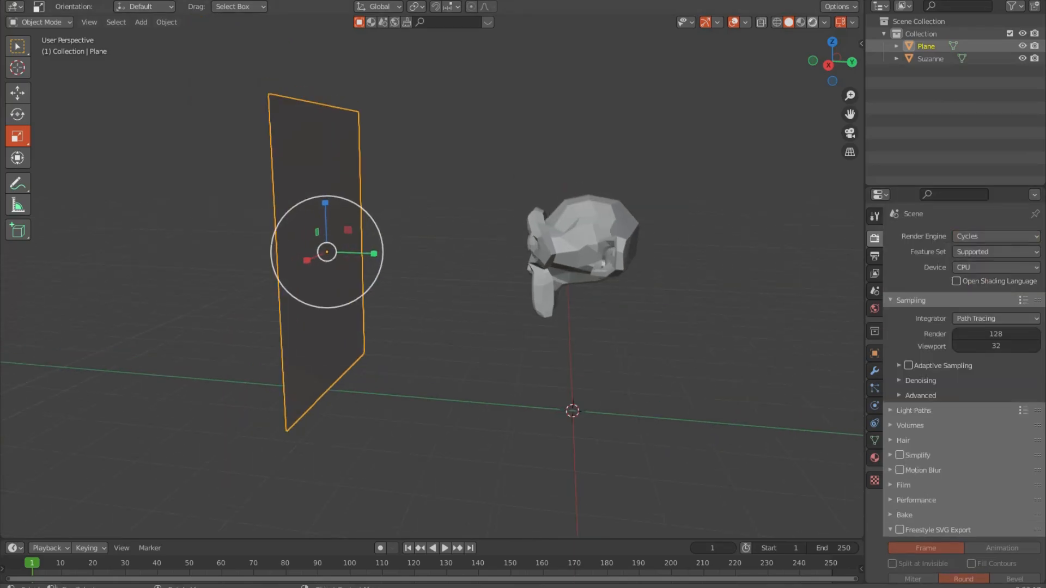
click(812, 22)
Step: Set the plane material's roughness to 0 and preview the mirror in Rendered viewport shading
middle_drag(544, 245, 370, 269)
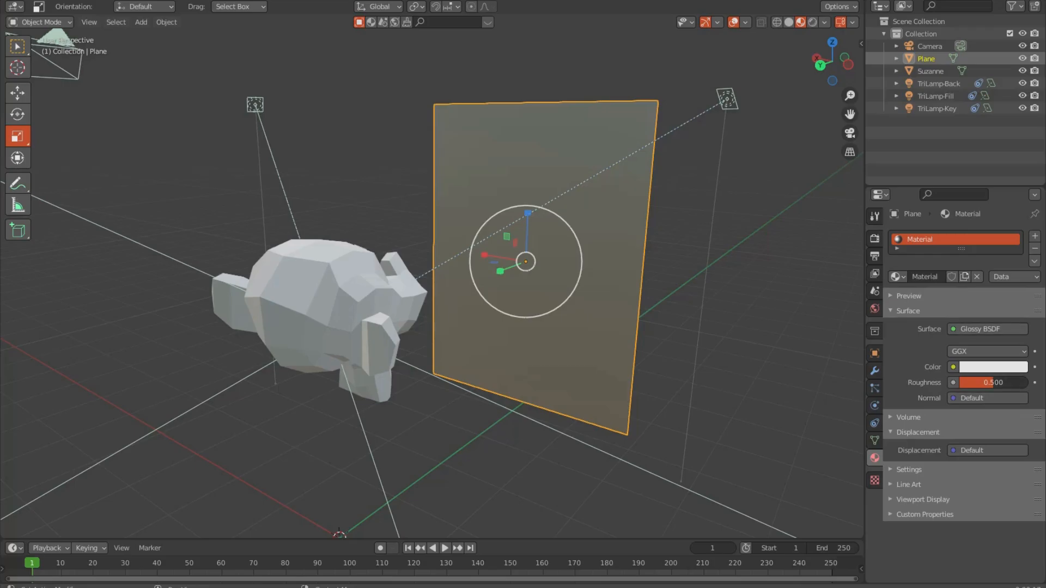
drag(996, 382, 961, 383)
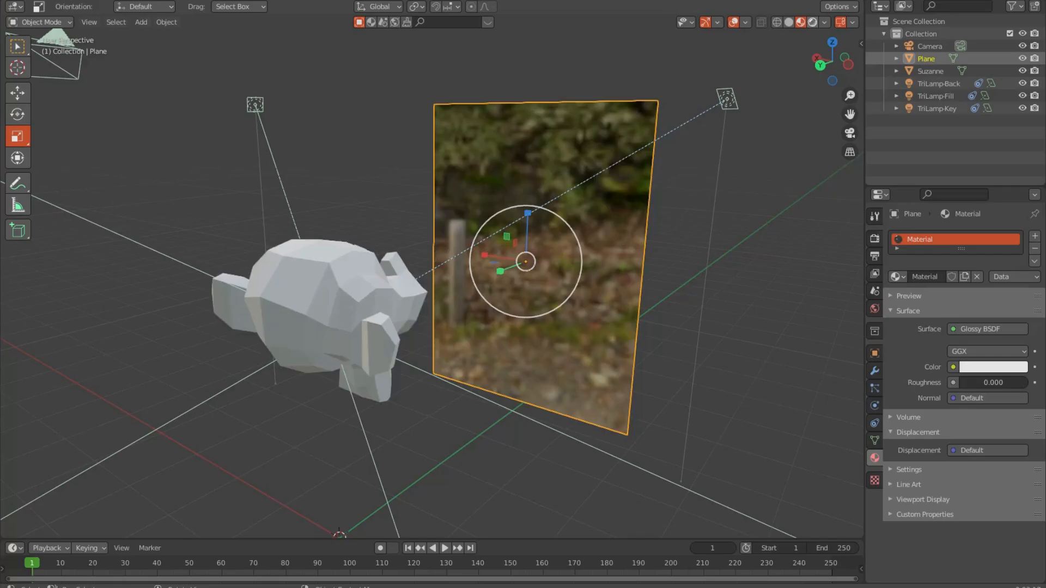
click(812, 21)
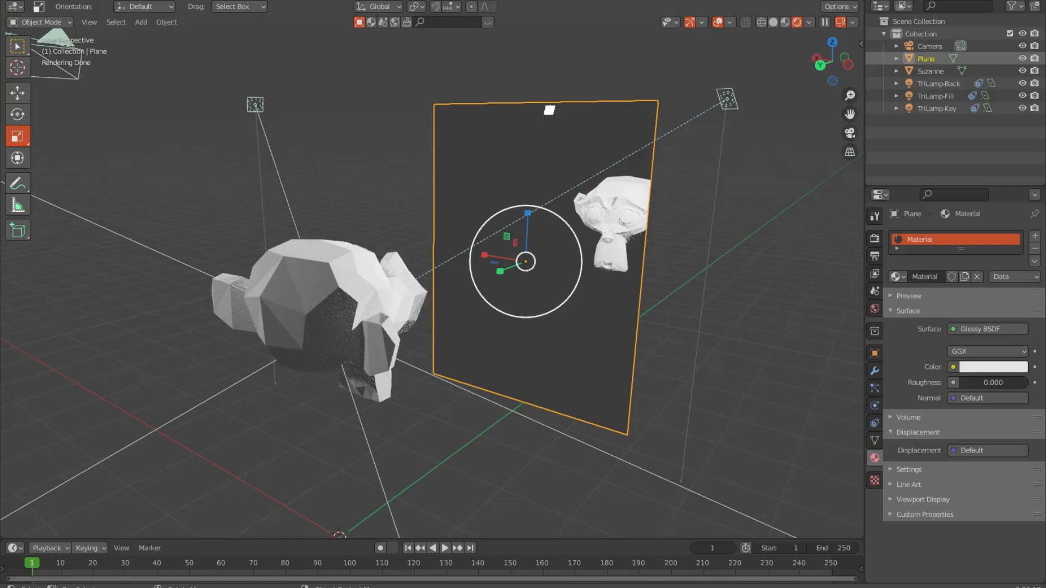
Step: Set the render engine to Eevee and inspect the mirror plane's reflection
click(874, 238)
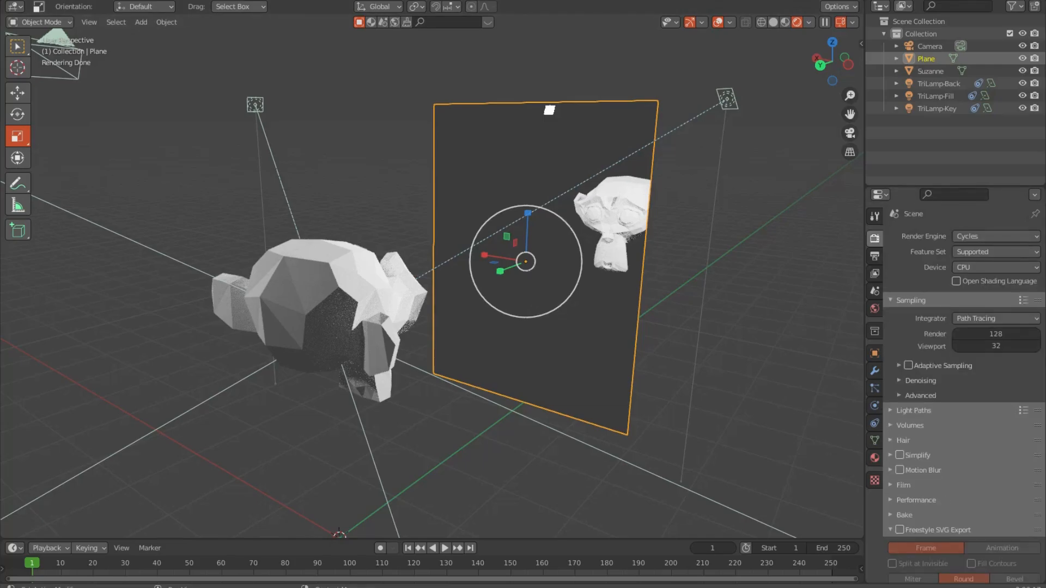
click(980, 236)
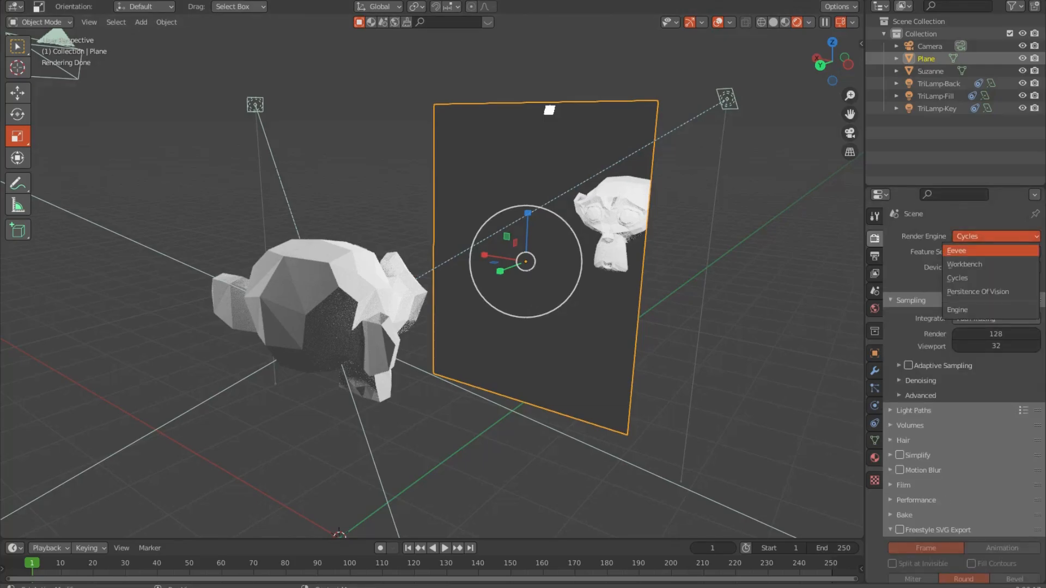
click(980, 250)
scroll(602, 210, down, 3)
scroll(602, 204, up, 2)
middle_drag(602, 204, 577, 199)
middle_drag(639, 157, 555, 170)
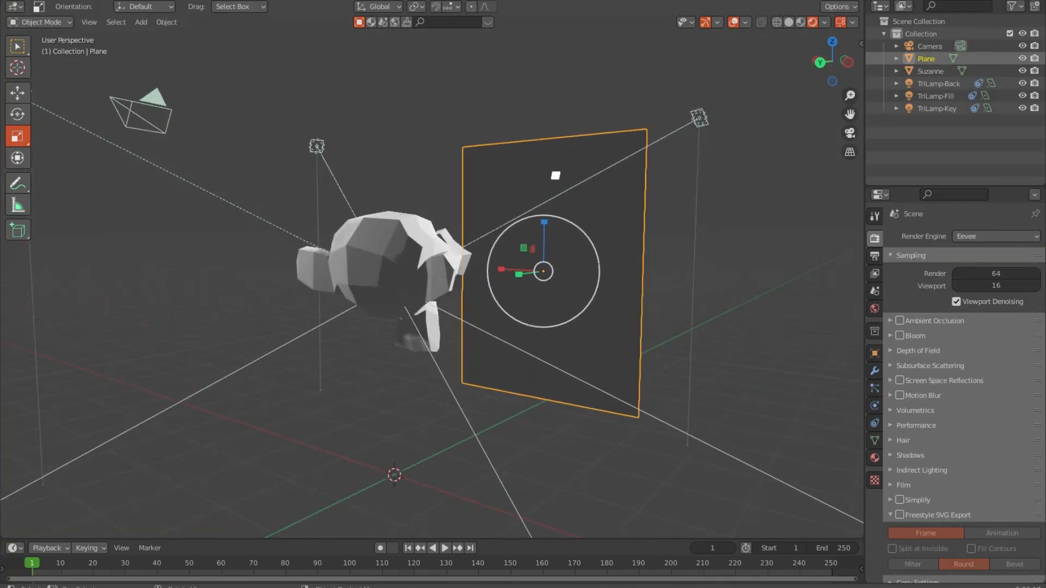
middle_drag(458, 262, 436, 261)
scroll(436, 262, down, 3)
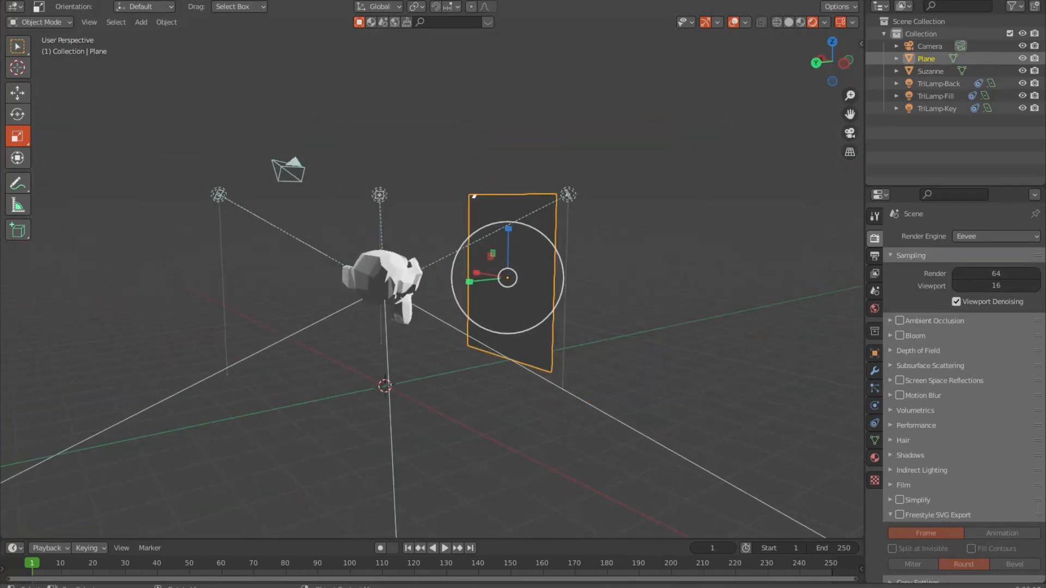
Step: Deselect everything and add a Reflection Plane light probe to the scene
scroll(435, 262, up, 1)
key(alt+a)
middle_drag(481, 169, 507, 163)
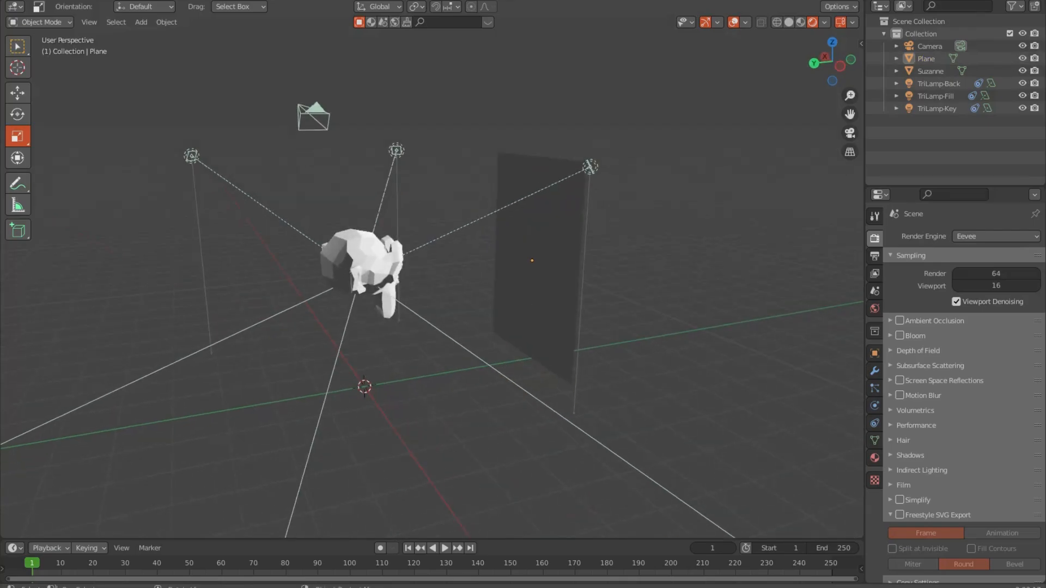
key(shift+a)
mouse_move(385, 412)
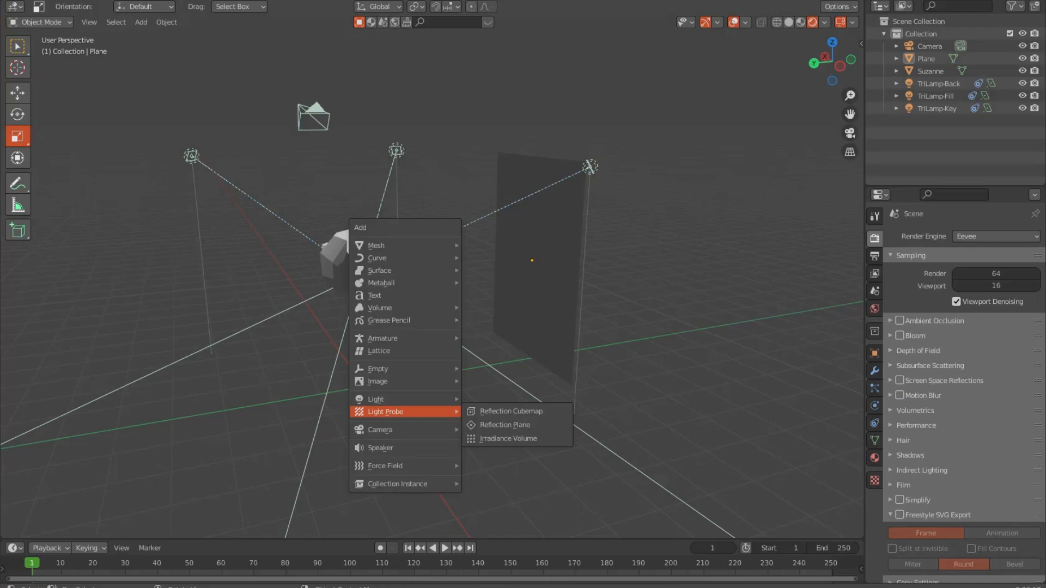
click(496, 425)
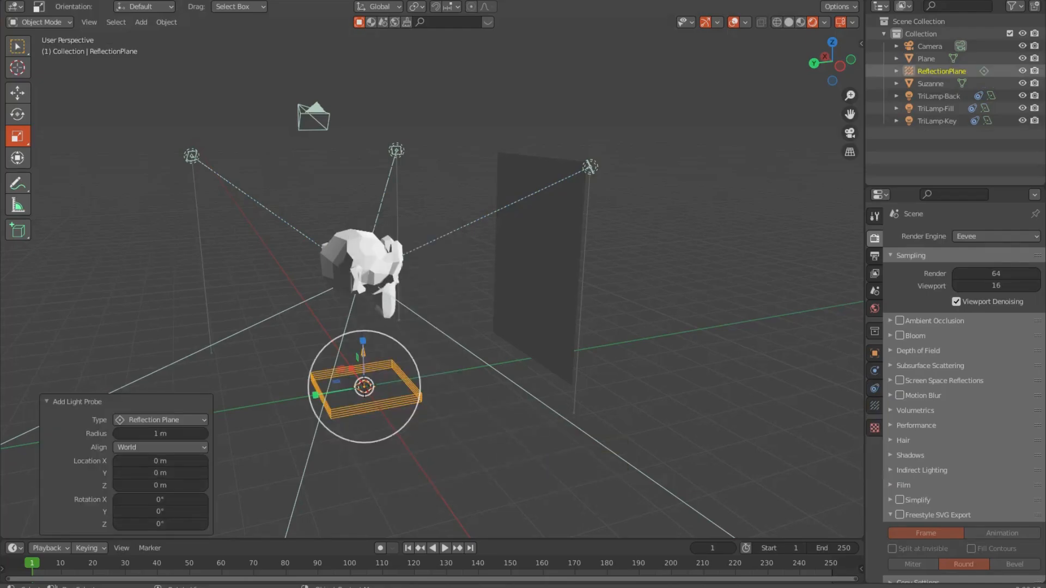
Step: Rotate the reflection plane probe -90° about the X axis so it stands upright
scroll(380, 404, up, 1)
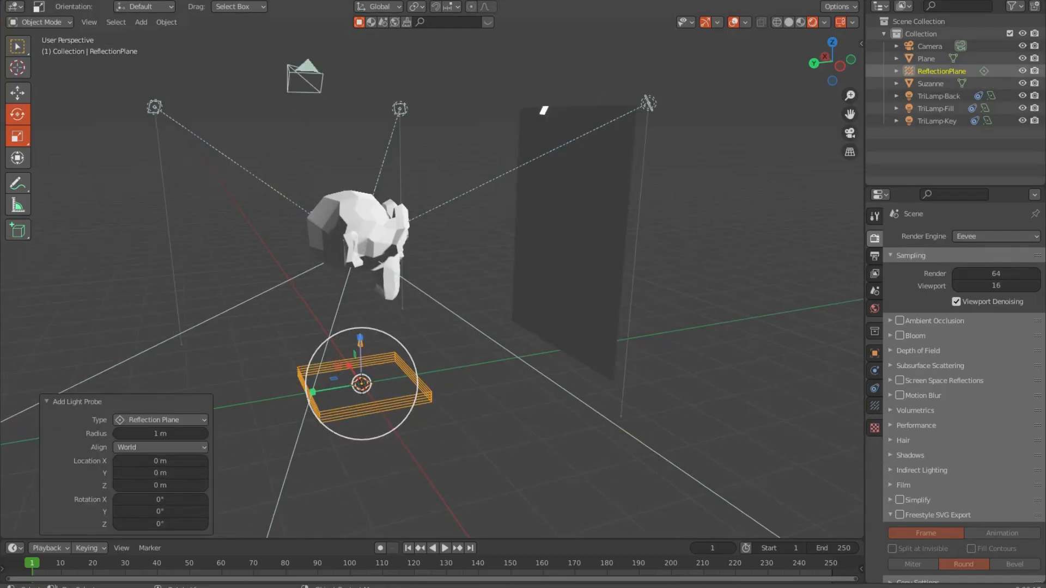
click(18, 114)
drag(361, 338, 213, 394)
click(161, 483)
key(ctrl+a)
text(-90)
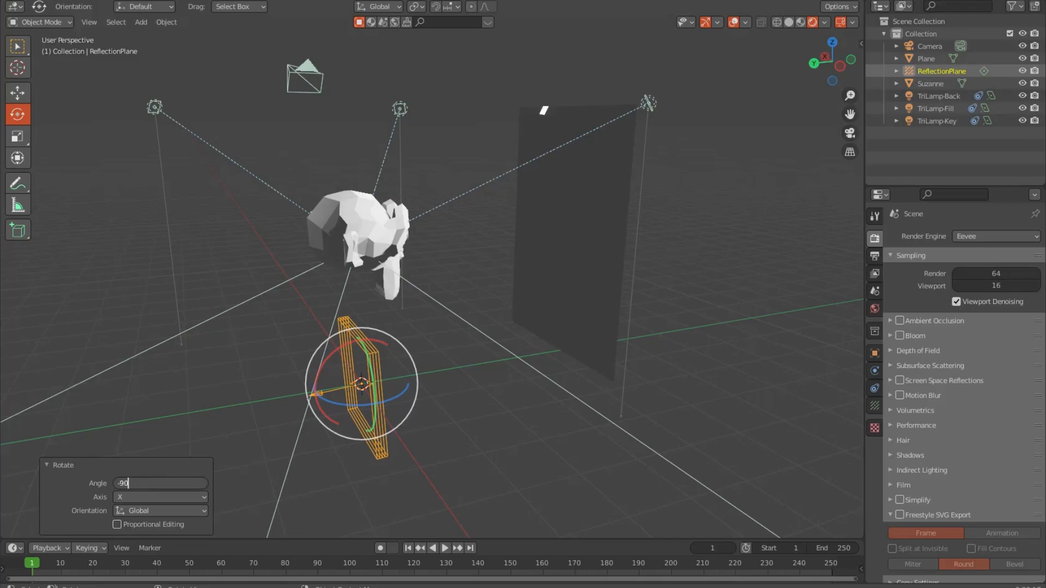
key(Return)
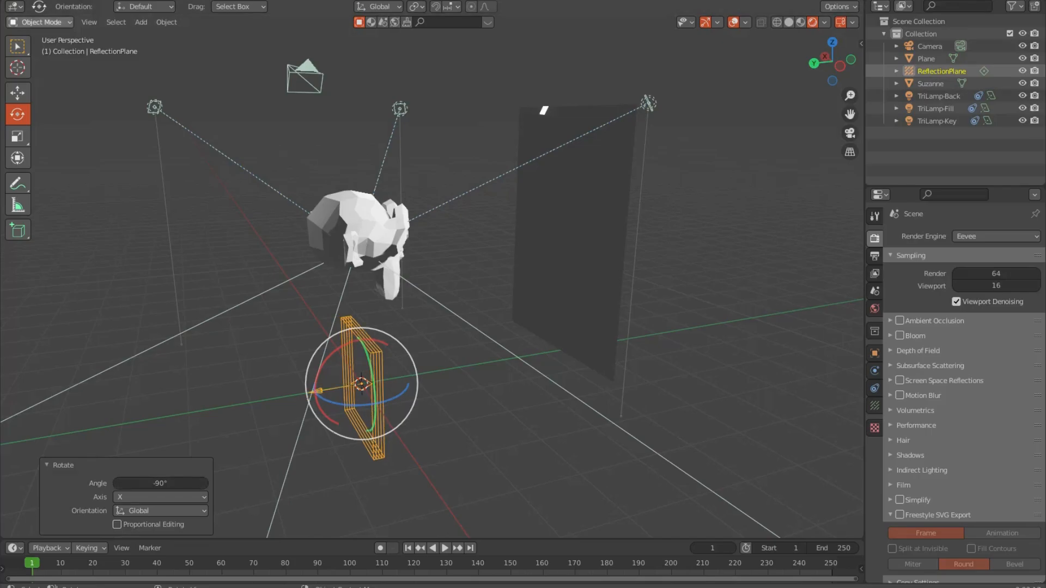
Step: Raise the reflection plane probe along Z and move it about -2.28 m along Y to the mirror panel
click(17, 92)
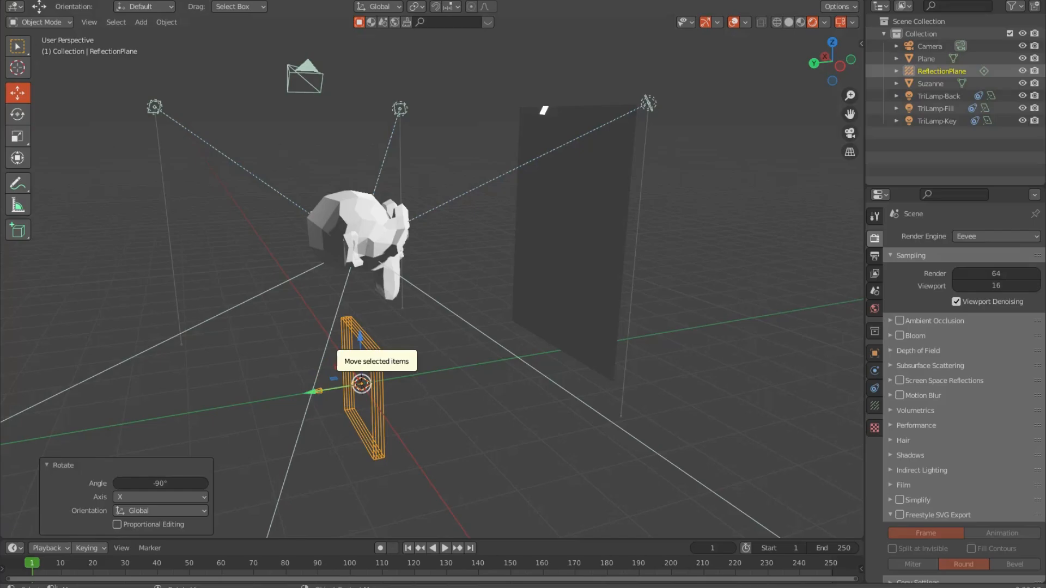
key(KP_3)
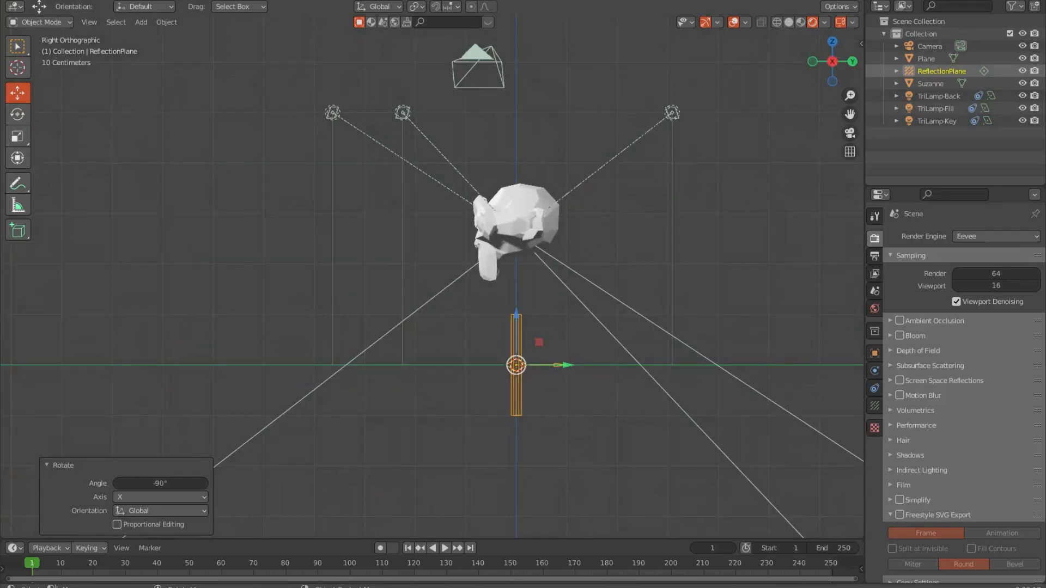
drag(515, 316, 516, 129)
drag(567, 179, 452, 179)
middle_drag(452, 179, 360, 109)
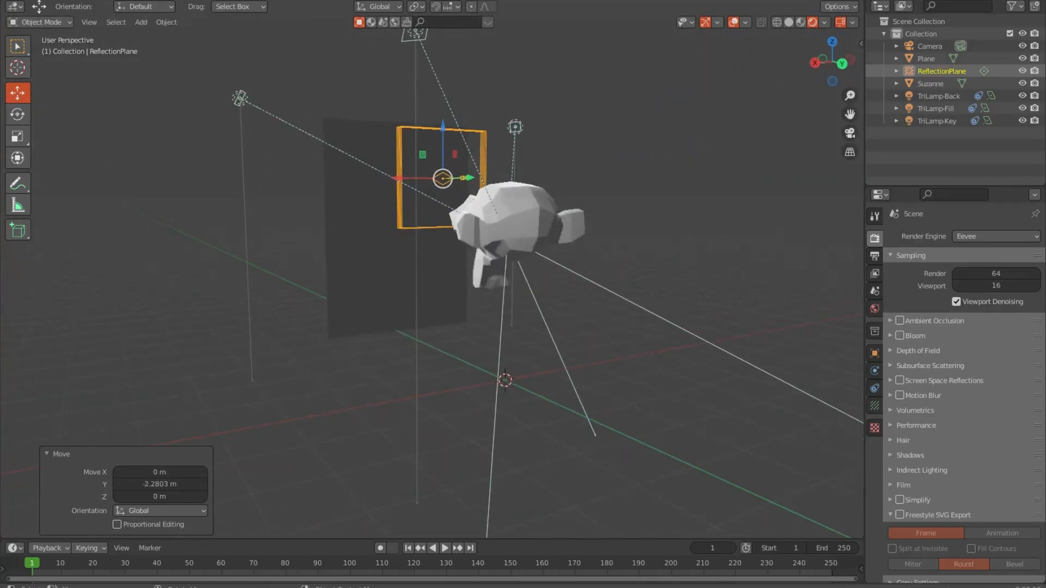
Step: In front wireframe view, widen the reflection plane probe along X past the mirror's width and scale it by about 2.883 along Z
key(KP_1)
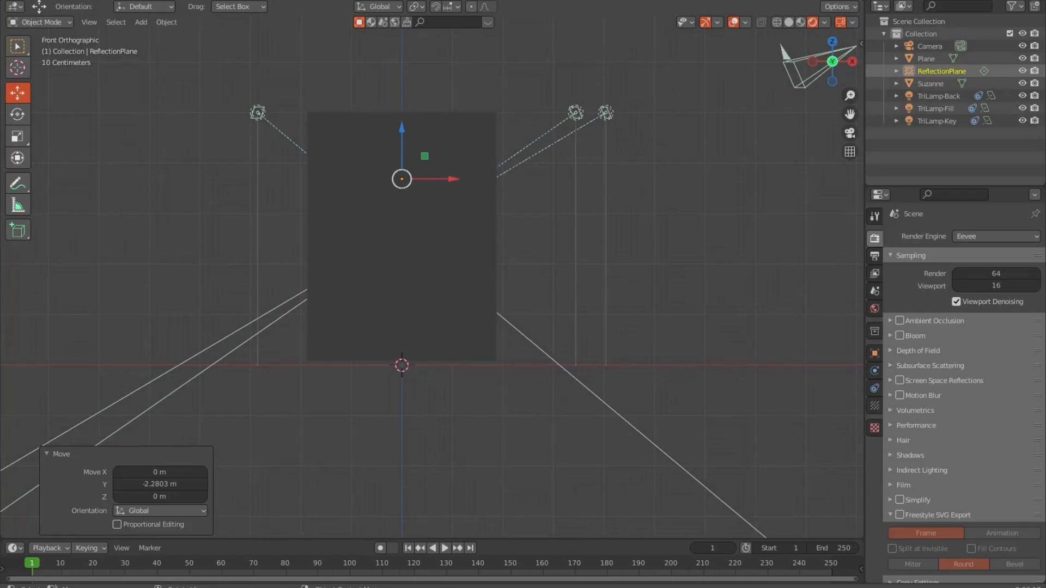
click(777, 23)
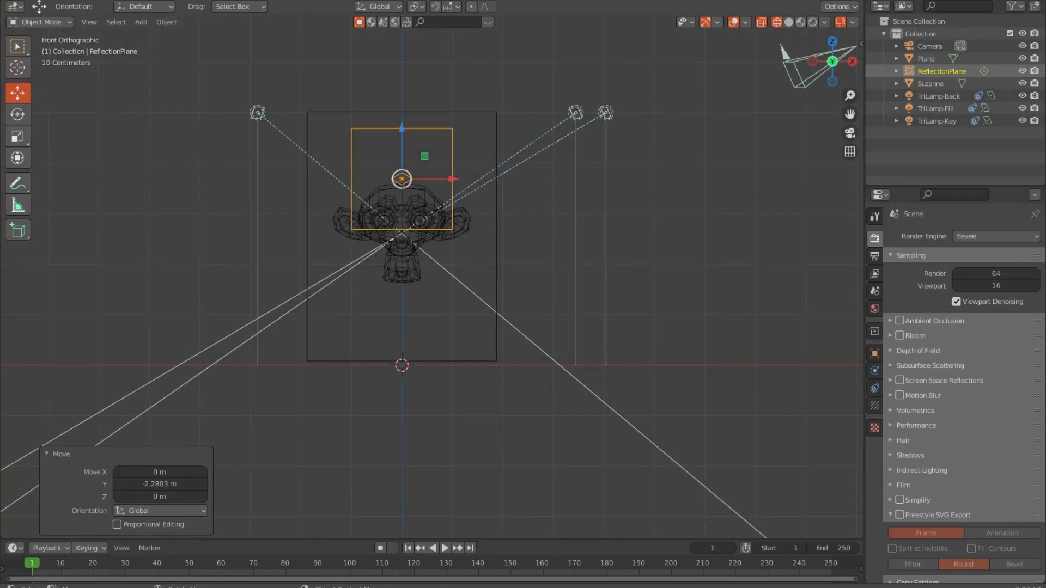
click(17, 137)
drag(450, 179, 514, 179)
drag(401, 130, 397, 37)
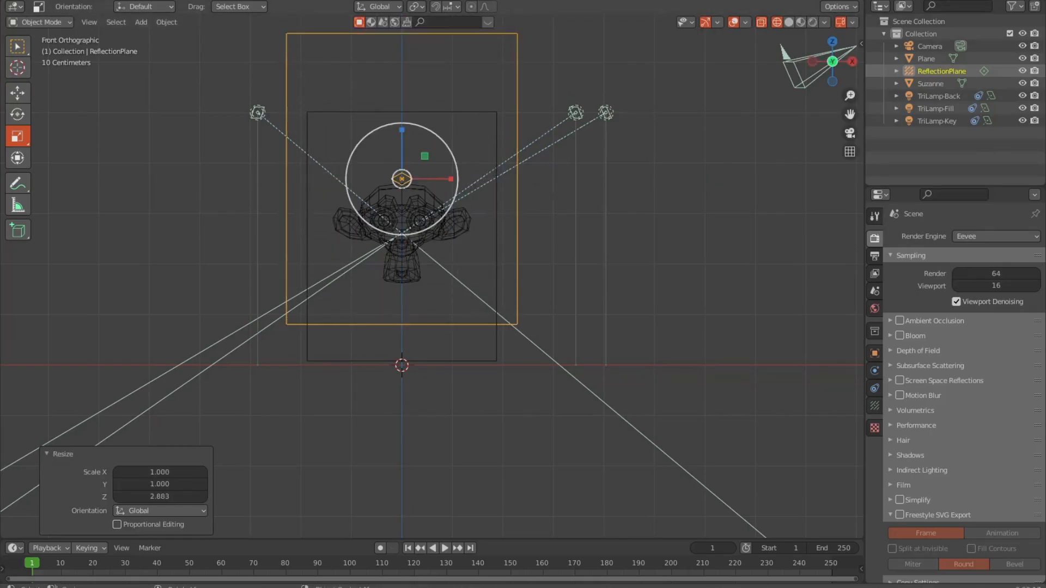
Step: Lower the reflection plane probe about 0.96 m along Z to line it up with the mirror panel's height
click(18, 93)
drag(401, 129, 401, 178)
middle_drag(401, 178, 463, 193)
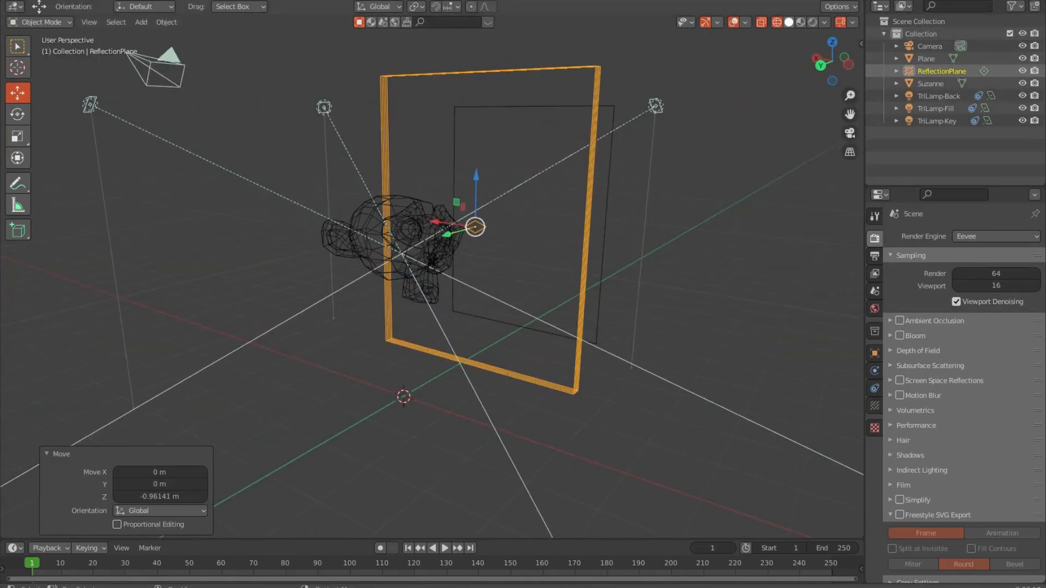
Step: Switch the viewport to rendered shading, deselect the probe and examine the gap between it and the mirror panel
click(812, 22)
click(703, 174)
mouse_move(702, 175)
middle_down()
mouse_move(665, 173)
mouse_move(689, 157)
mouse_move(654, 186)
middle_up()
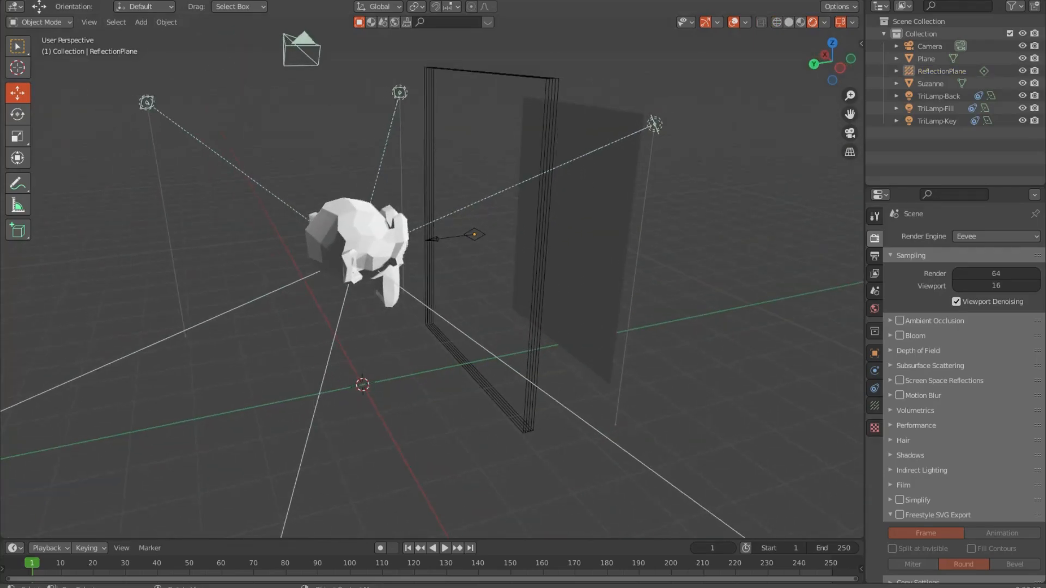
click(547, 188)
scroll(435, 240, down, 2)
click(642, 207)
middle_drag(642, 207, 517, 207)
scroll(551, 208, up, 4)
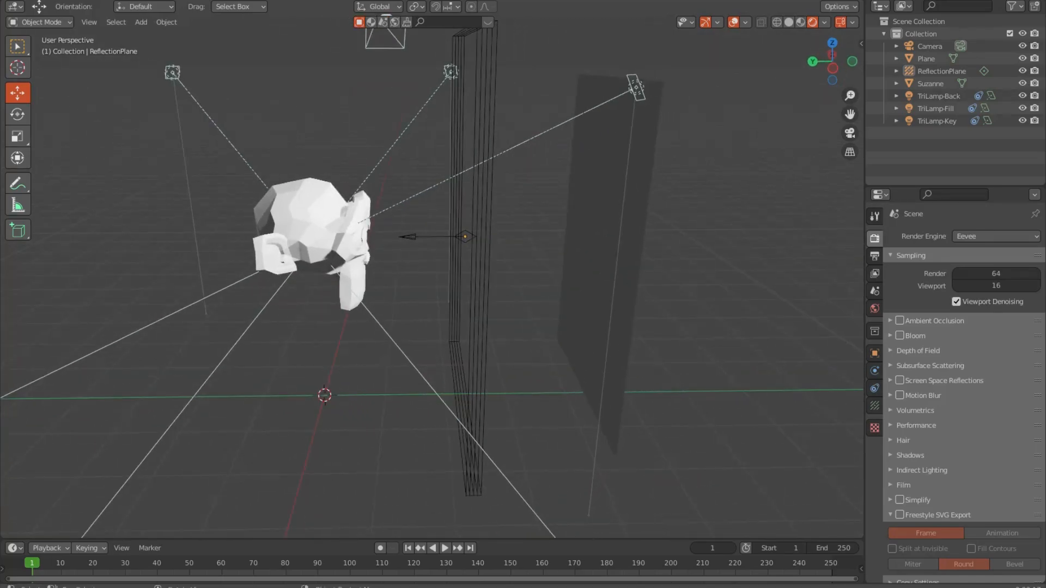
middle_drag(517, 207, 471, 206)
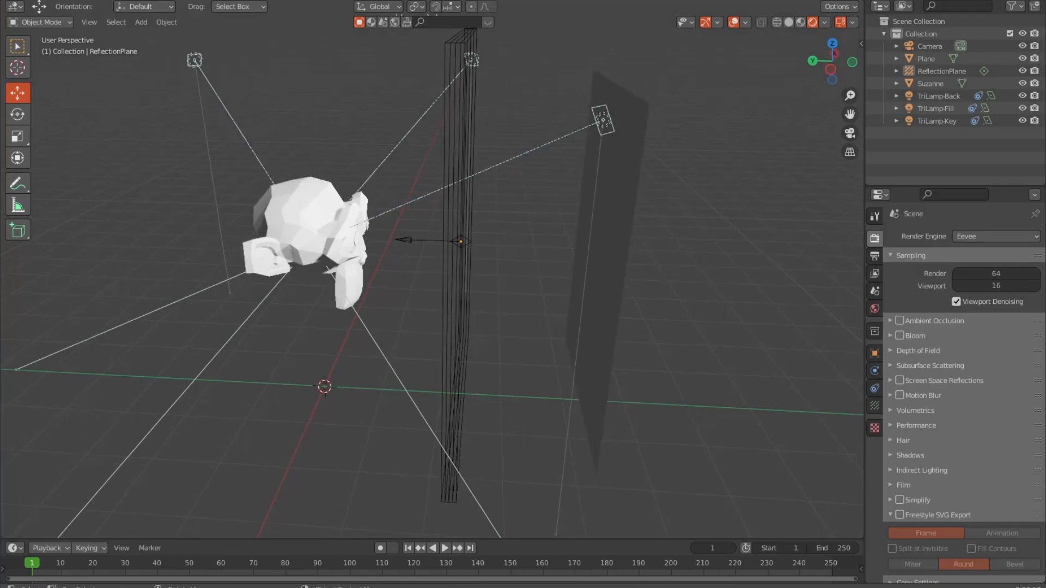
Step: Move the reflection plane probe along Y away from the monkey head to the mirror panel, finishing with about -1.19 m
click(461, 241)
drag(406, 240, 469, 243)
middle_drag(470, 243, 516, 254)
drag(484, 235, 548, 221)
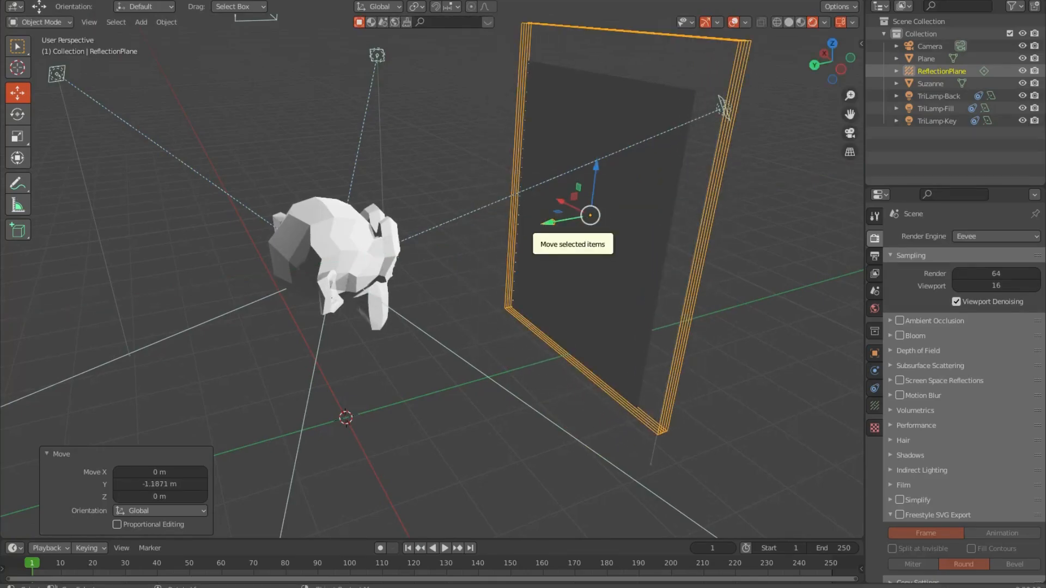
Step: Shift the reflection plane probe about 0.31 m along Y toward the monkey head and check the mirror from behind the head
middle_drag(550, 223, 499, 203)
drag(551, 232, 517, 232)
middle_drag(516, 232, 625, 284)
scroll(645, 299, up, 1)
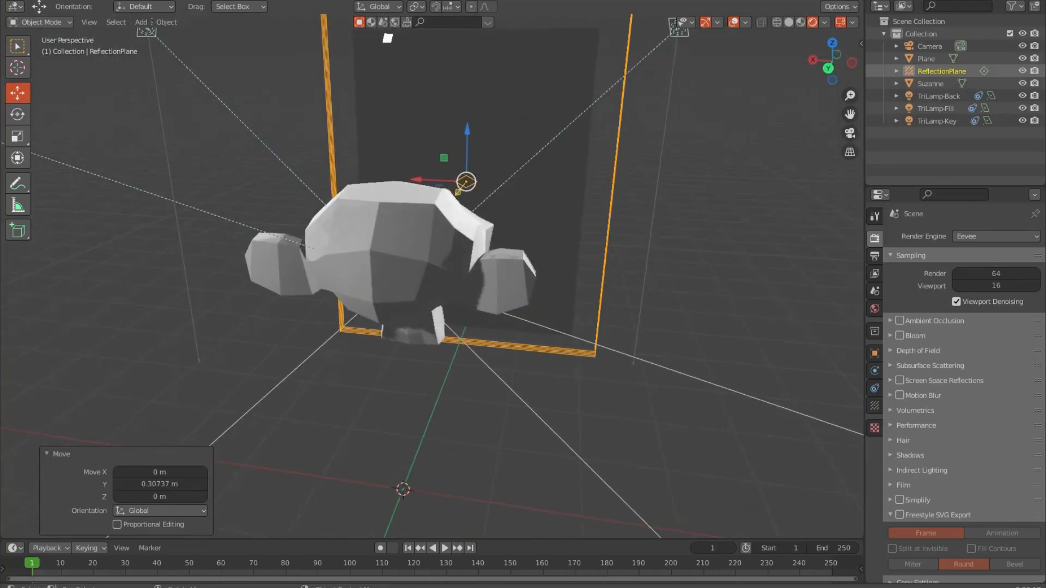
Step: Lower the reflection plane probe about 0.2 m along Z and scale it uniformly by about 0.787
click(18, 136)
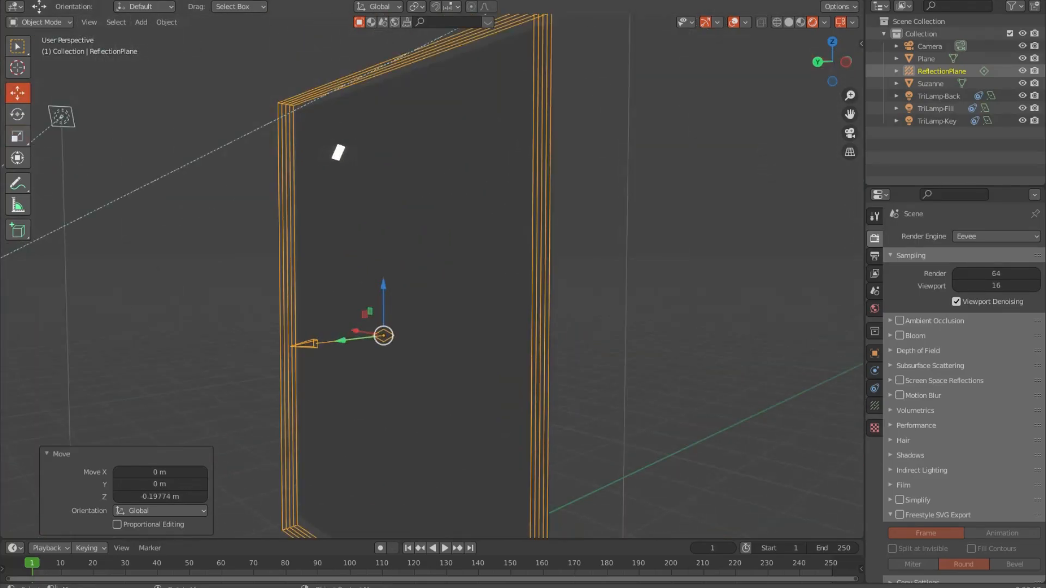
middle_drag(490, 272, 517, 292)
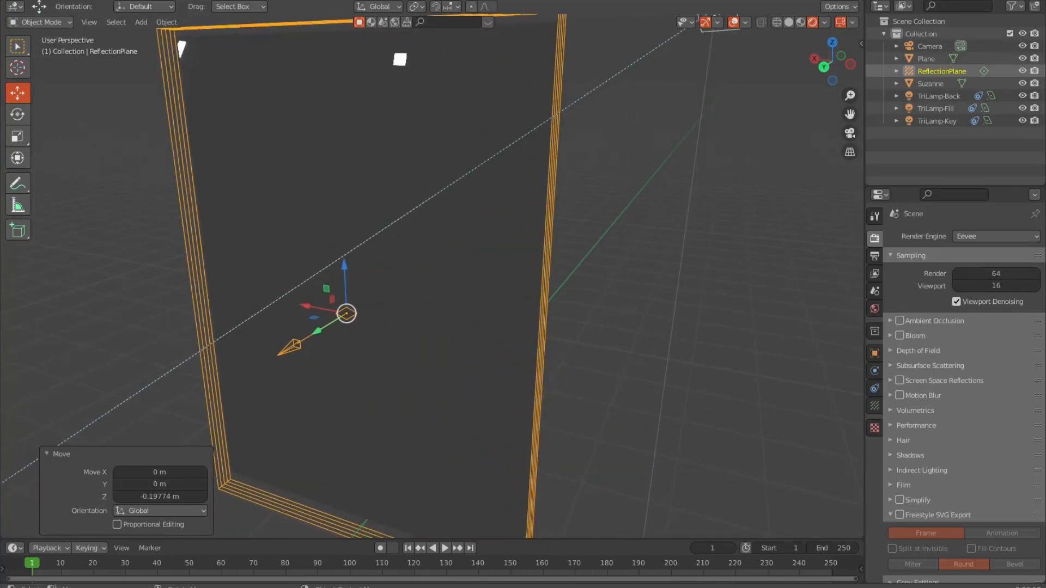
key(s)
click(619, 374)
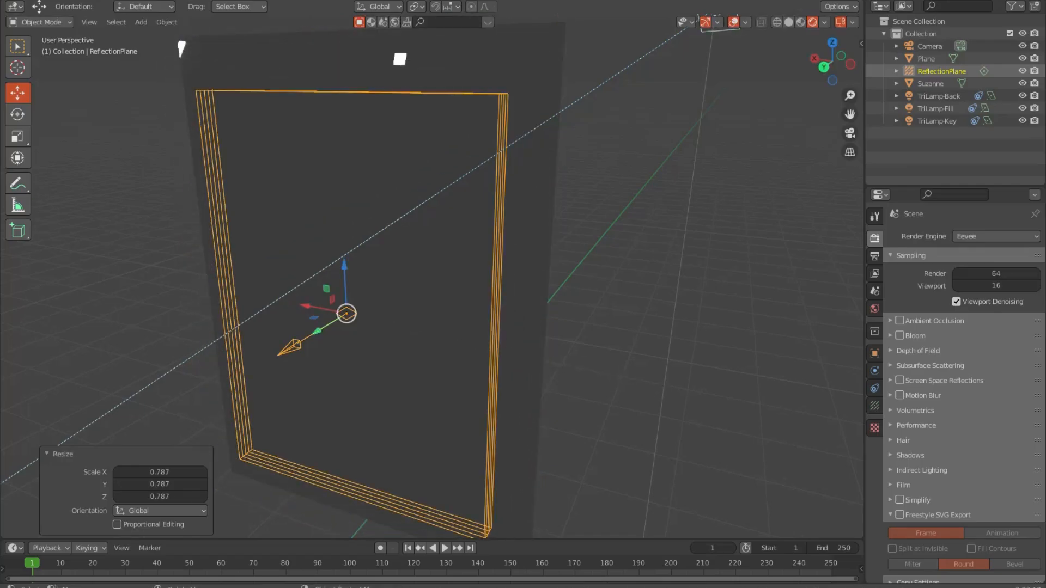
Step: Move the reflection plane probe about -0.1 m along Y onto the mirror surface and check the monkey head's reflection
scroll(619, 374, up, 2)
drag(279, 339, 288, 333)
middle_drag(288, 333, 320, 320)
scroll(294, 334, down, 4)
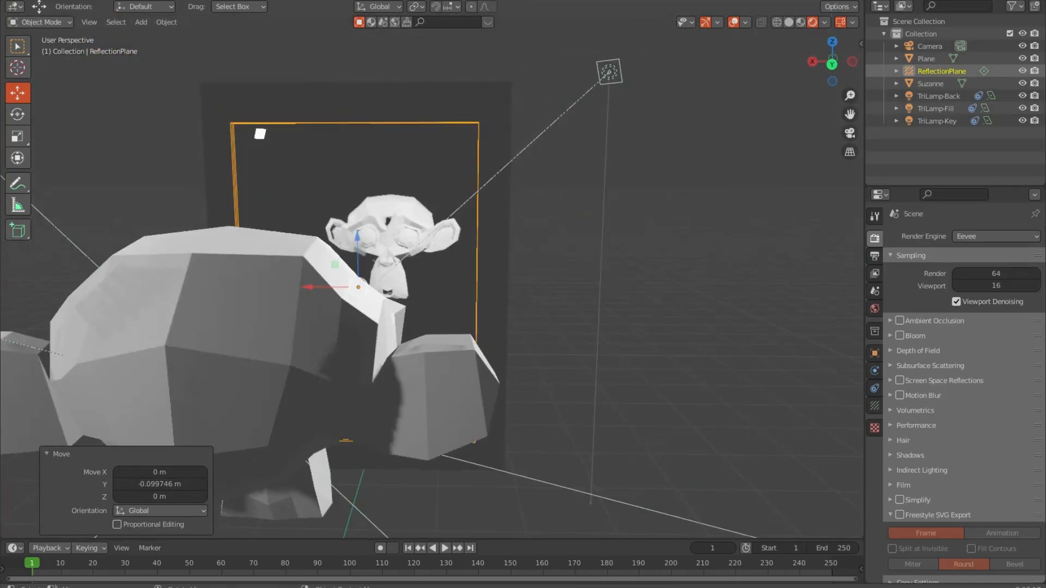
Step: Scale the reflection plane probe up by about 1.45 to surround the mirror plane, select the mirror plane and inspect the reflection from several angles
key(s)
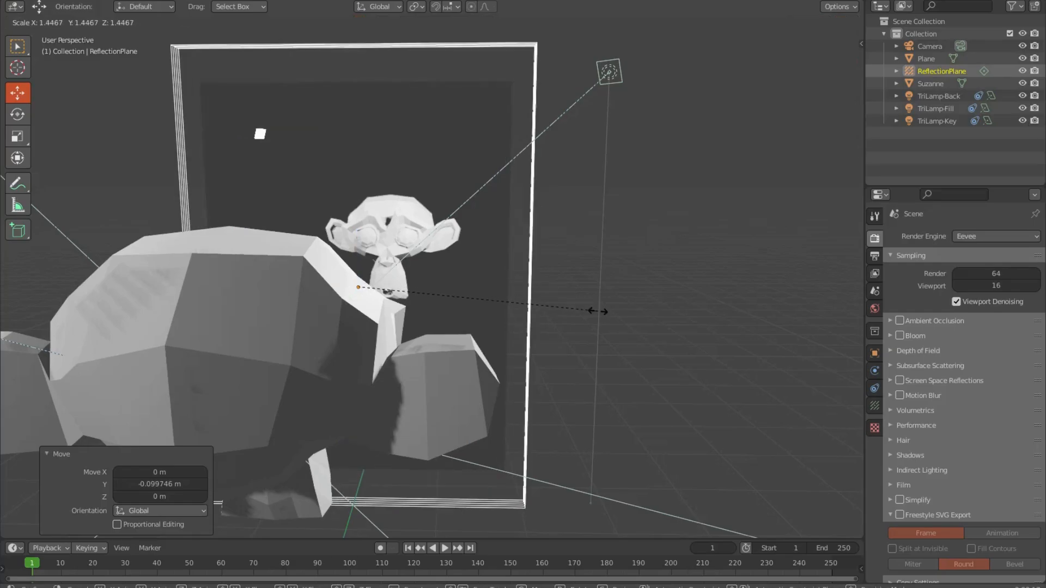
click(600, 310)
click(600, 311)
scroll(600, 311, down, 6)
middle_drag(600, 311, 568, 321)
scroll(521, 320, up, 3)
scroll(522, 321, up, 2)
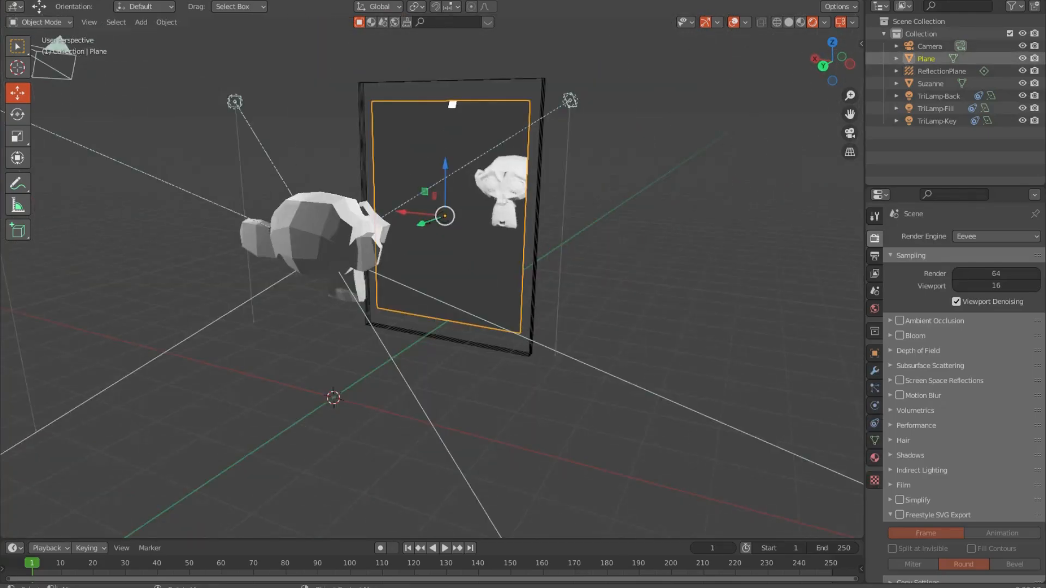
middle_drag(436, 305, 462, 318)
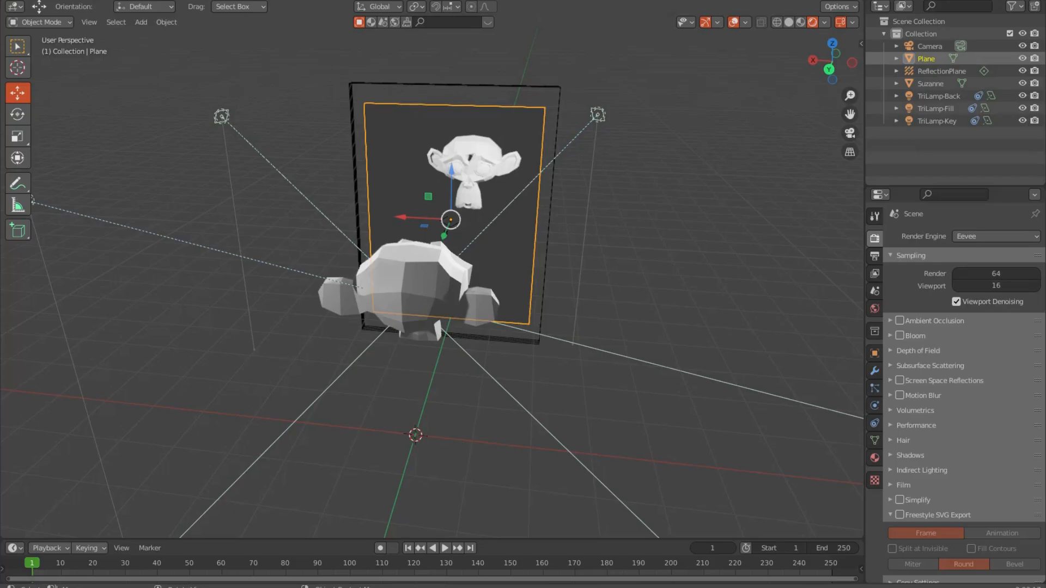
middle_drag(490, 304, 420, 306)
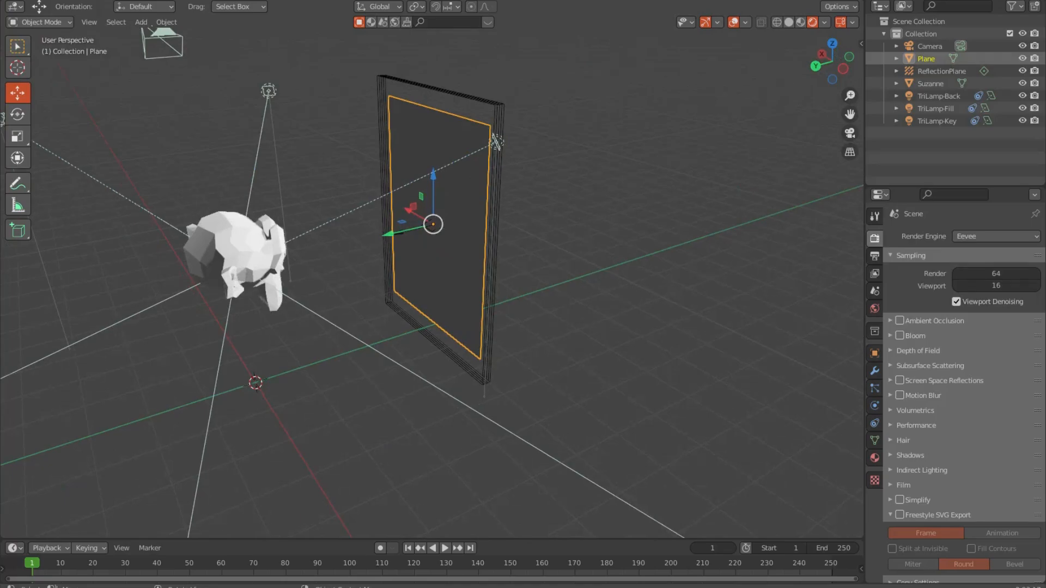